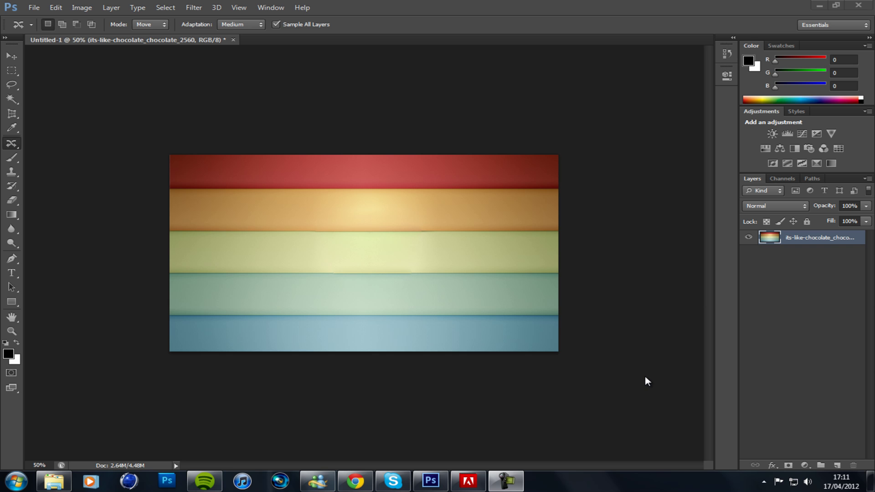
- With the Move tool, drag Earth-Artistic-75177 from the Pictures library into the document
left_click(15, 141)
left_click(16, 140)
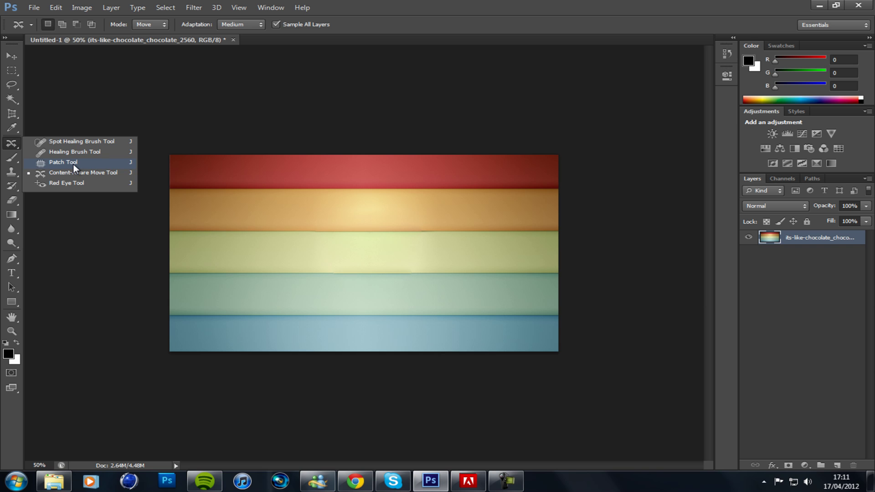
left_click(131, 80)
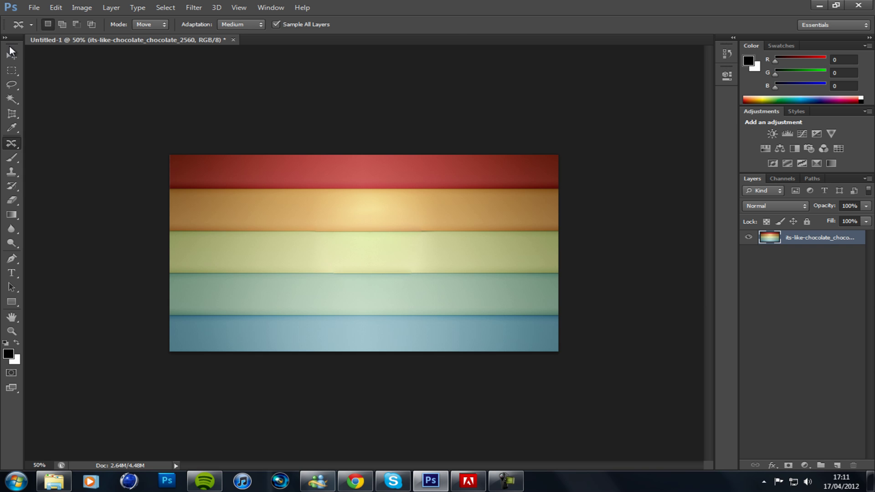
left_click(11, 51)
left_click(53, 480)
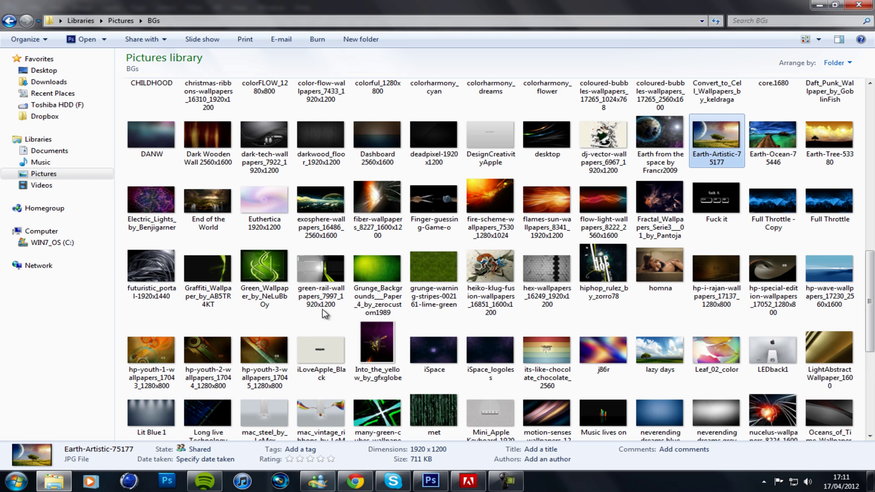
left_click_drag(708, 139, 396, 353)
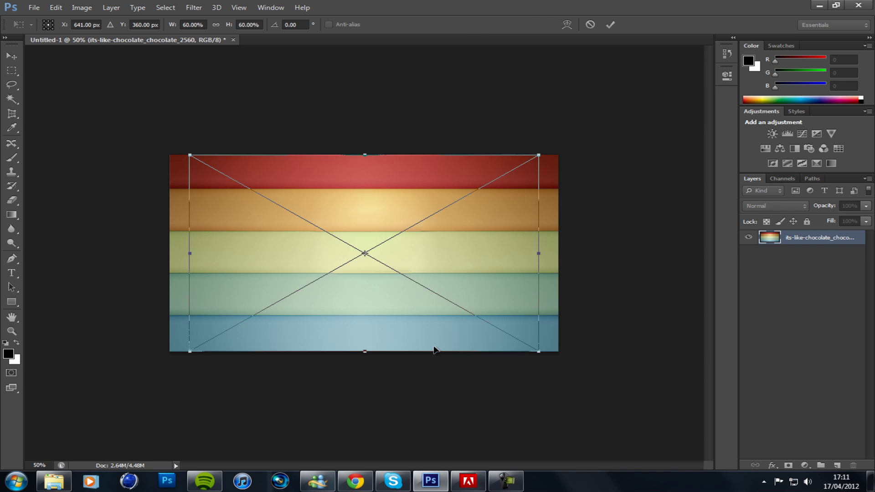
- Scale the landscape to cover the canvas and move the its-like-chocolate layer above it
left_click_drag(189, 252, 143, 253)
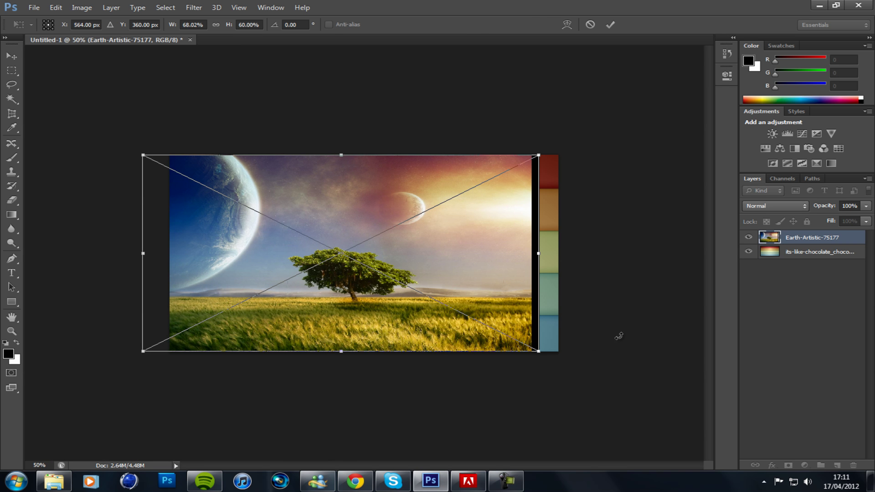
left_click_drag(538, 350, 611, 384)
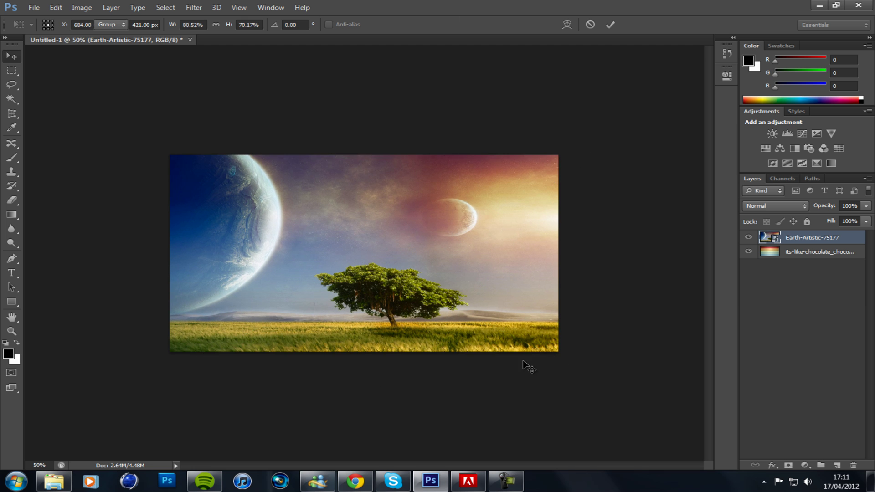
key("Return")
left_click(839, 255)
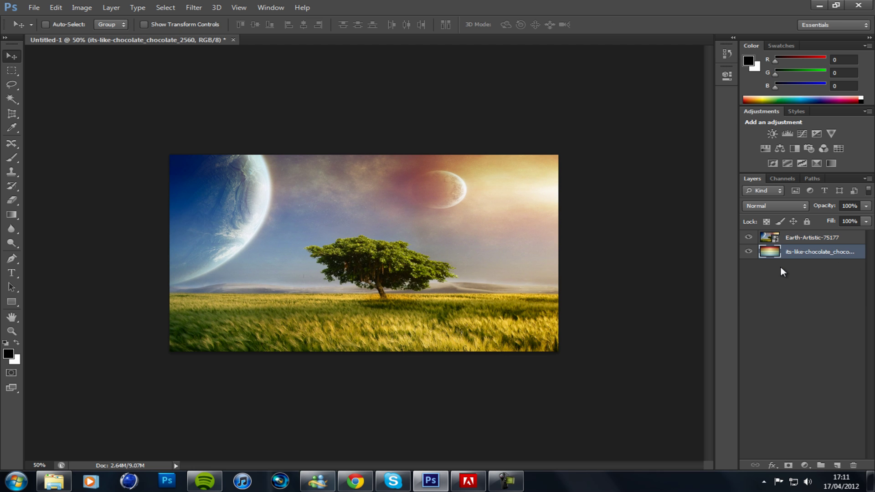
left_click_drag(806, 253, 780, 259)
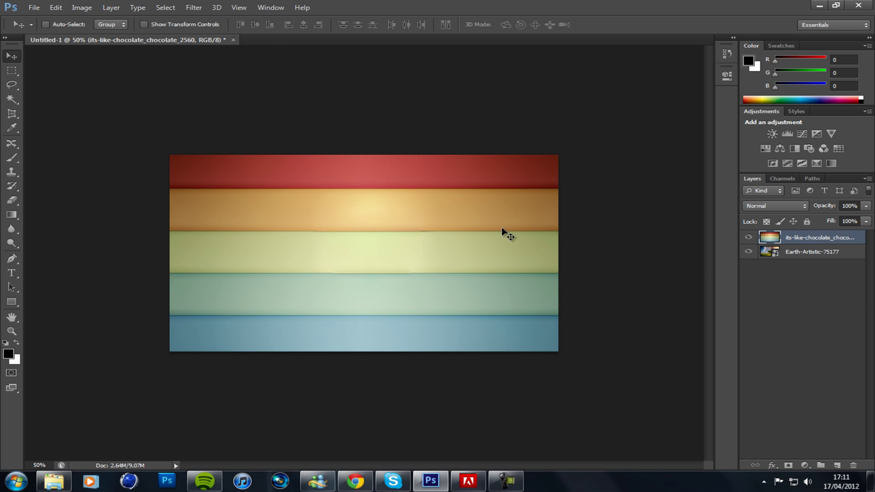
- Place another its-like-chocolate image on top, stretched to the left and right canvas edges
left_click(58, 478)
left_click_drag(545, 340, 377, 362)
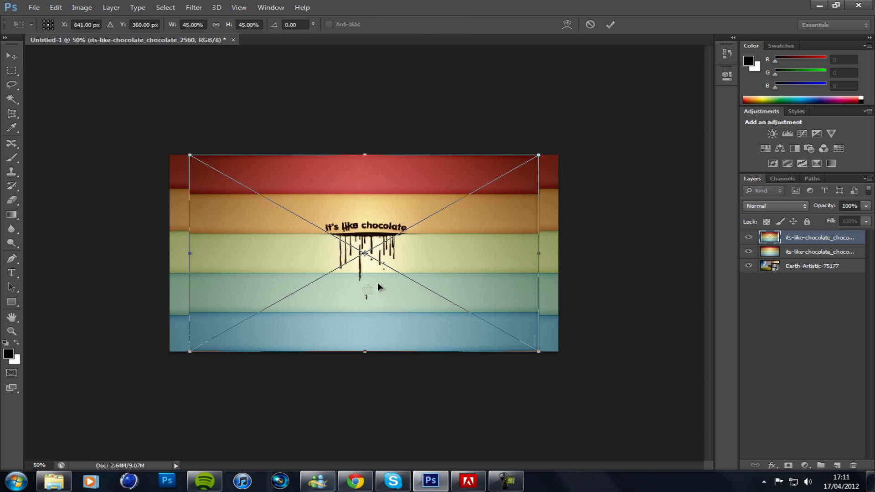
left_click_drag(189, 252, 169, 253)
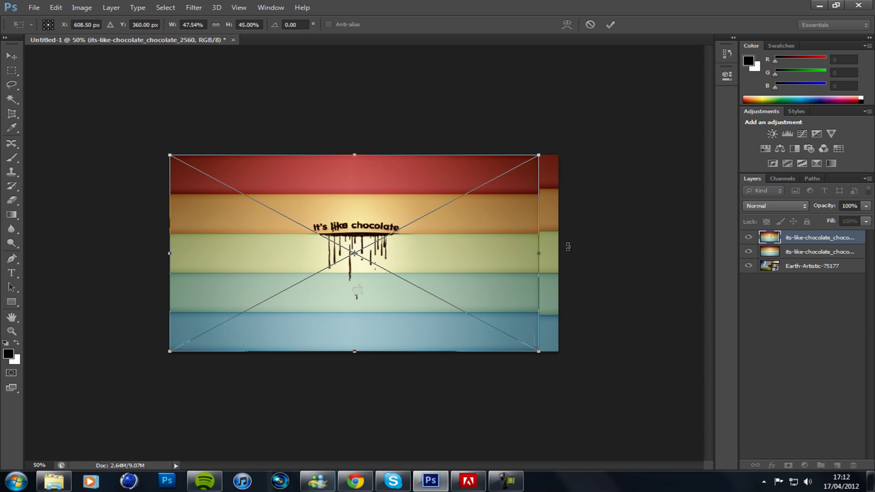
left_click_drag(539, 253, 558, 252)
key("Return")
mouse_move(815, 240)
left_mouse_down()
mouse_move(817, 266)
mouse_move(816, 236)
left_mouse_up()
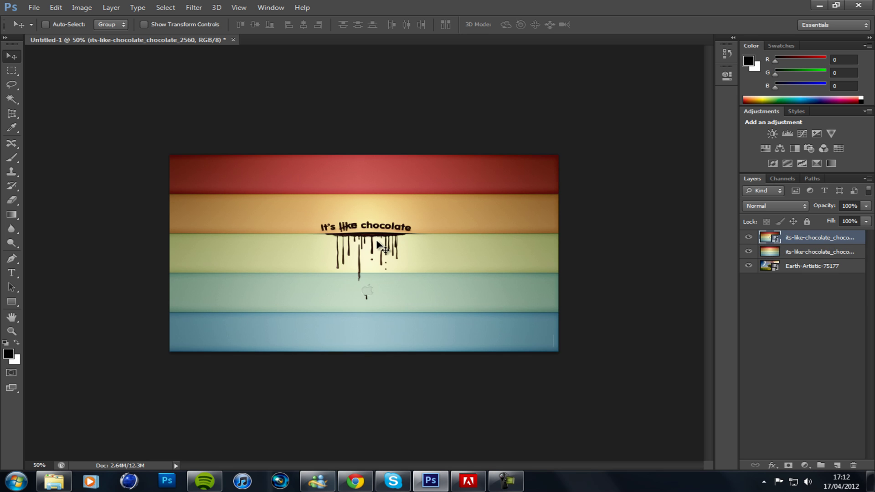
left_click(19, 147)
- Patch the 'It's like chocolate' text with clean stripes from the right, then deselect
left_click(62, 162)
mouse_move(335, 211)
left_mouse_down()
mouse_move(307, 226)
mouse_move(328, 276)
mouse_move(354, 301)
mouse_move(382, 299)
mouse_move(414, 261)
mouse_move(420, 218)
mouse_move(387, 206)
mouse_move(335, 214)
left_mouse_up()
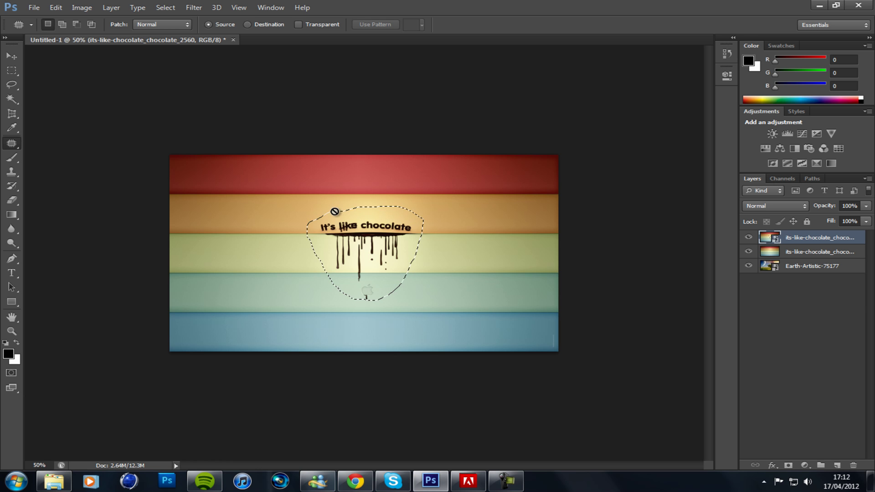
left_click(336, 249)
left_click(410, 179)
left_click_drag(354, 252, 494, 251)
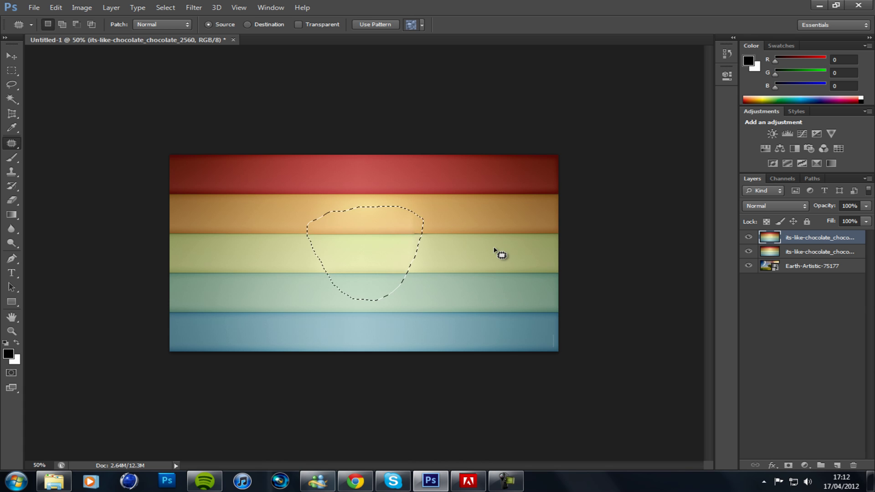
key("ctrl+d")
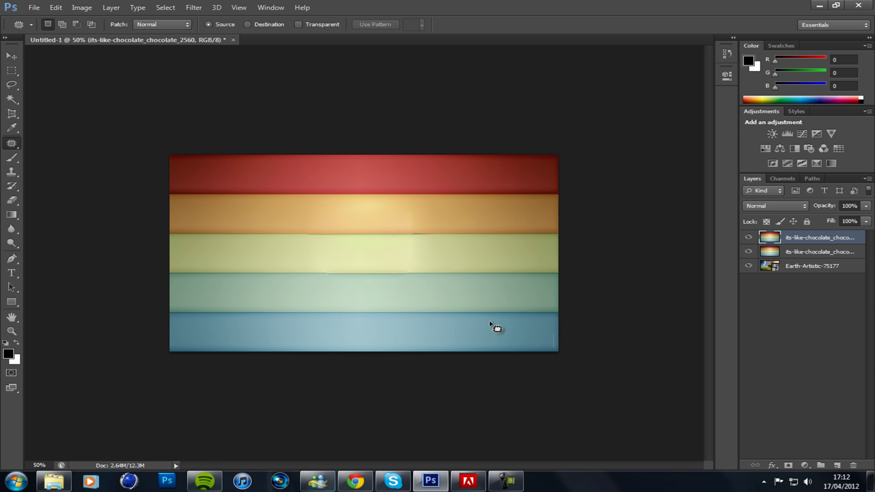
key("ctrl+plus")
key("ctrl+plus")
key("ctrl+plus")
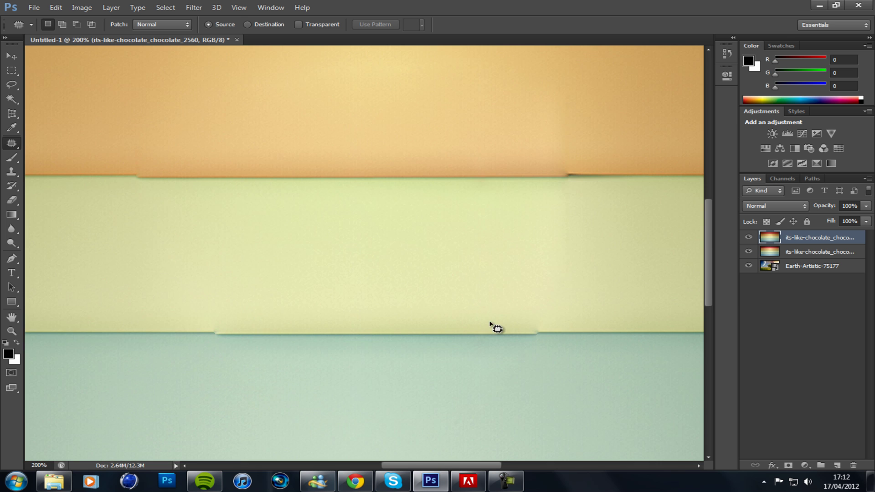
- Delete the second its-like-chocolate layer and move Earth-Artistic-75177 to the top
scroll(550, 334, "up", 2)
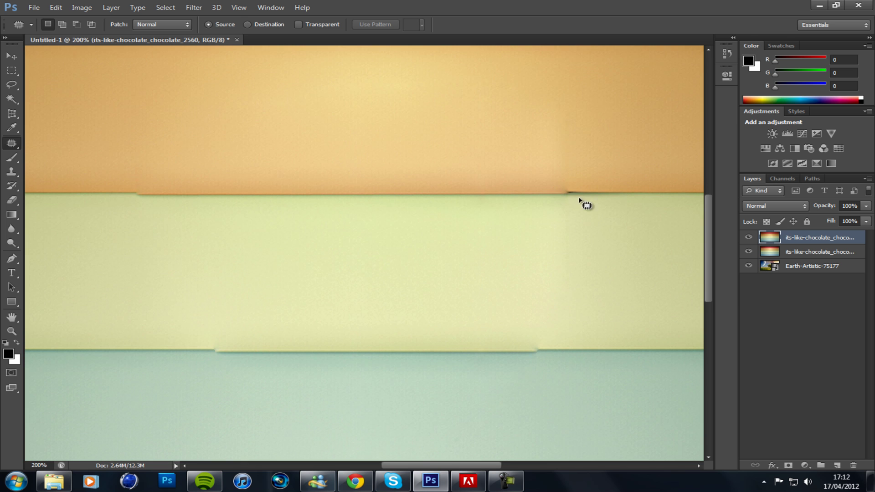
left_click(815, 253)
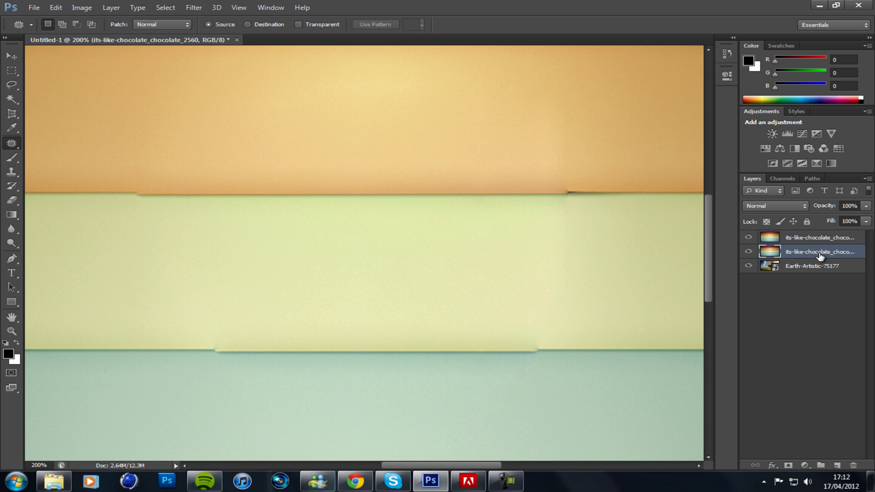
left_click(816, 237)
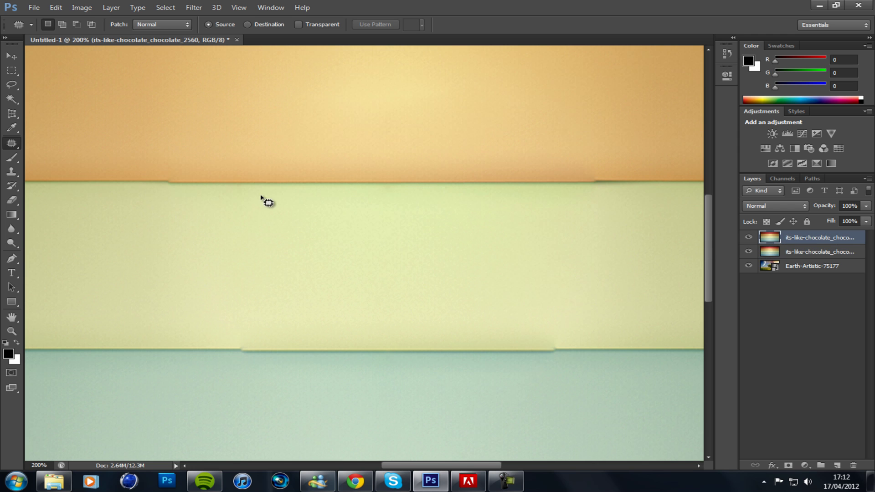
key("ctrl+minus")
key("ctrl+minus")
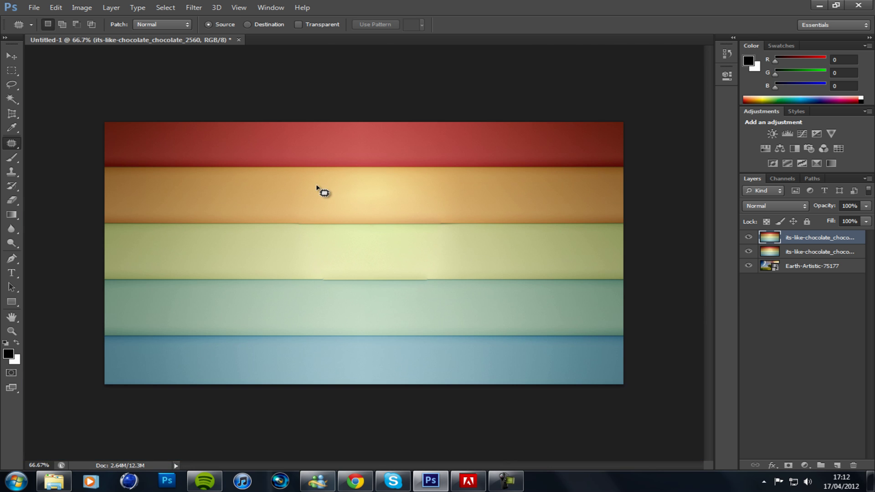
left_click(814, 253)
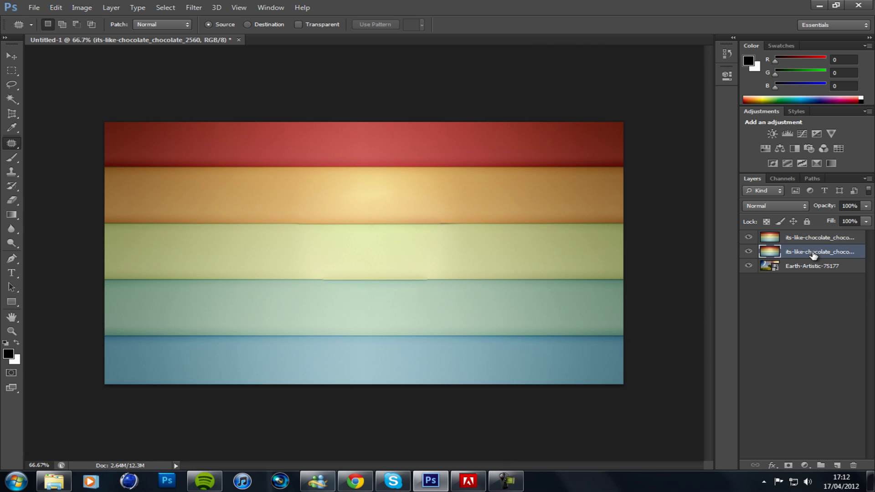
key("Delete")
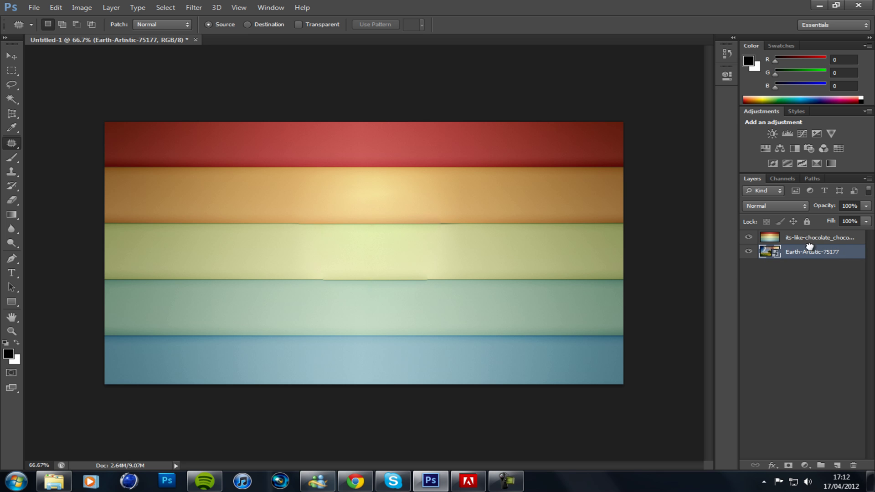
left_click_drag(809, 246, 809, 235)
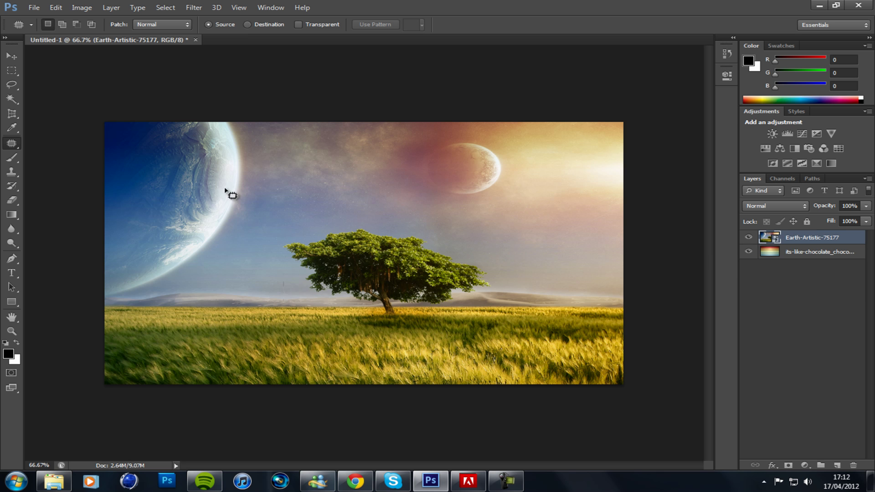
right_click(12, 143)
- Outline the tree with Content-Aware Move and drag it to the left edge
left_click(72, 172)
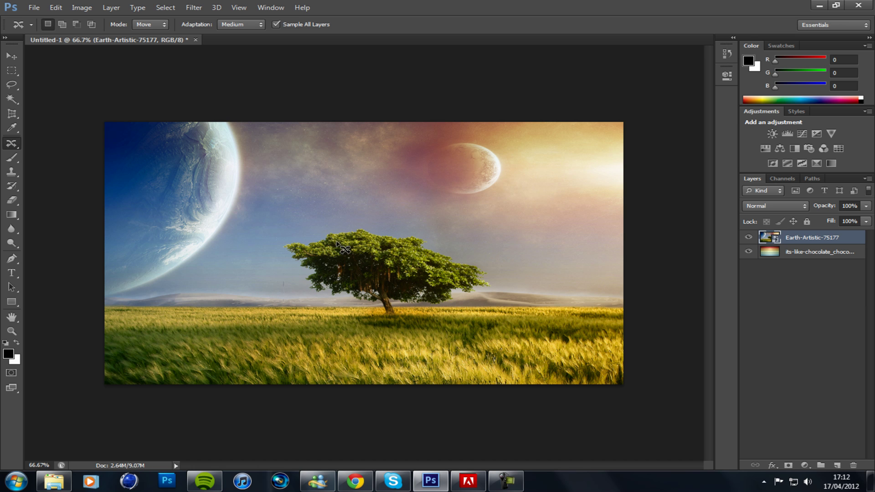
mouse_move(346, 221)
left_mouse_down()
mouse_move(406, 226)
mouse_move(458, 249)
left_mouse_up()
mouse_move(490, 267)
left_mouse_down()
mouse_move(496, 295)
mouse_move(476, 308)
mouse_move(355, 318)
mouse_move(302, 299)
mouse_move(281, 276)
mouse_move(276, 235)
mouse_move(304, 234)
left_mouse_up()
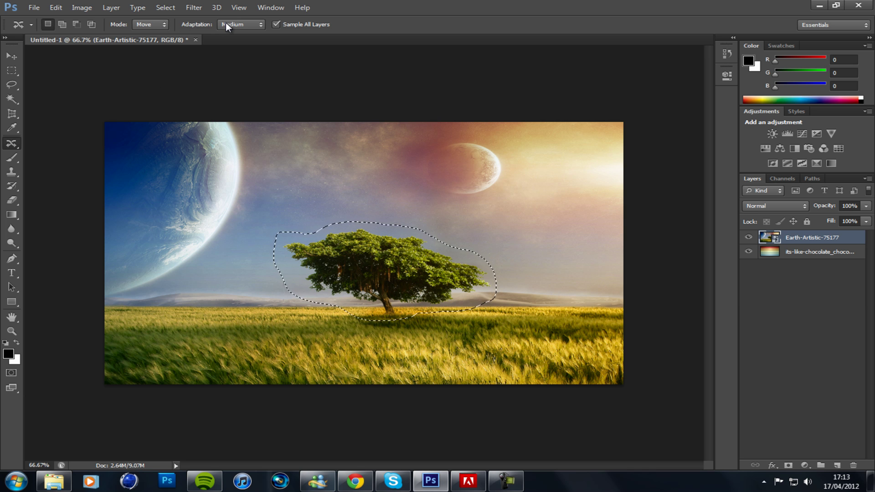
left_click(361, 275)
left_click(403, 180)
left_click_drag(413, 256, 209, 270)
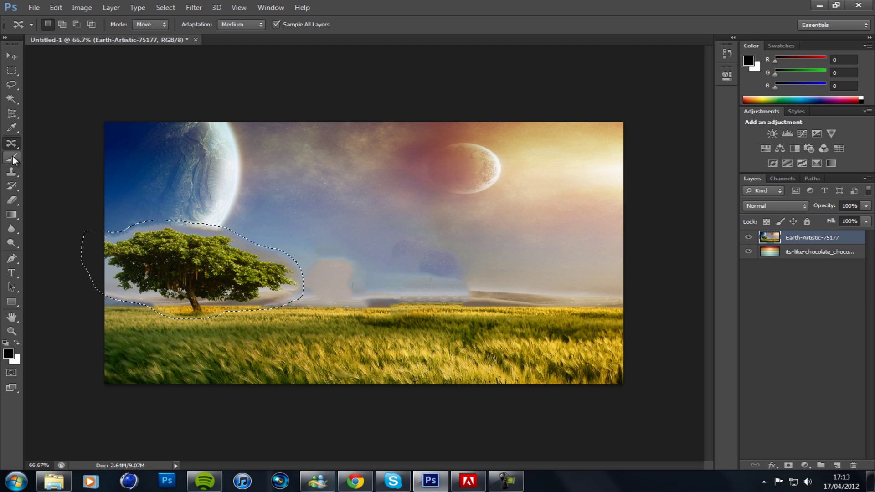
key("ctrl+d")
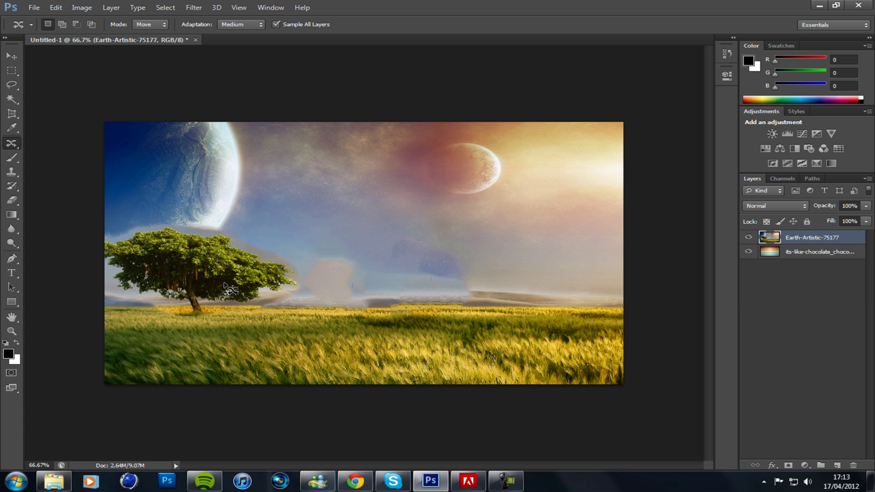
- Undo that move, set Adaptation to Very Strict, and move the tree left again
key("ctrl+alt+z")
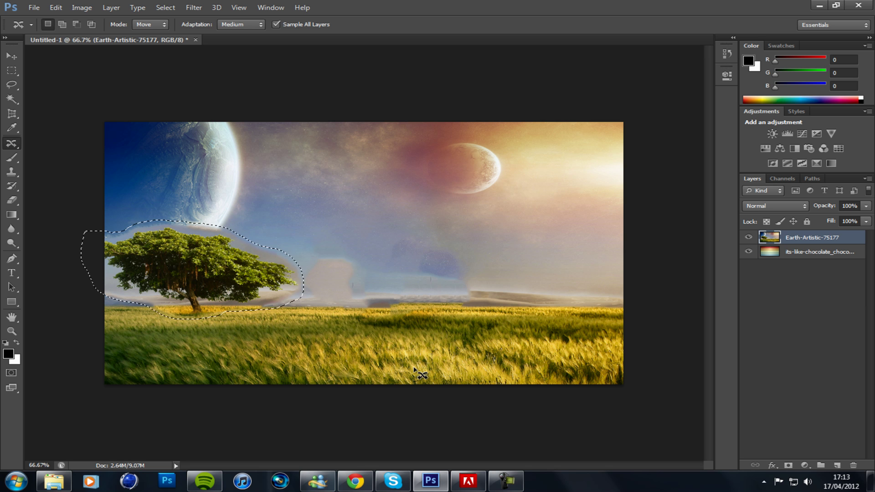
key("ctrl+alt+z")
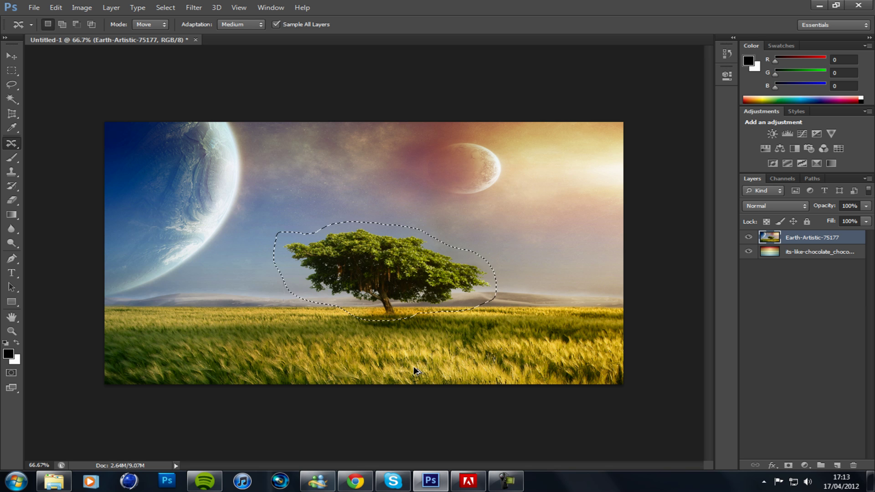
left_click(246, 25)
left_click(248, 36)
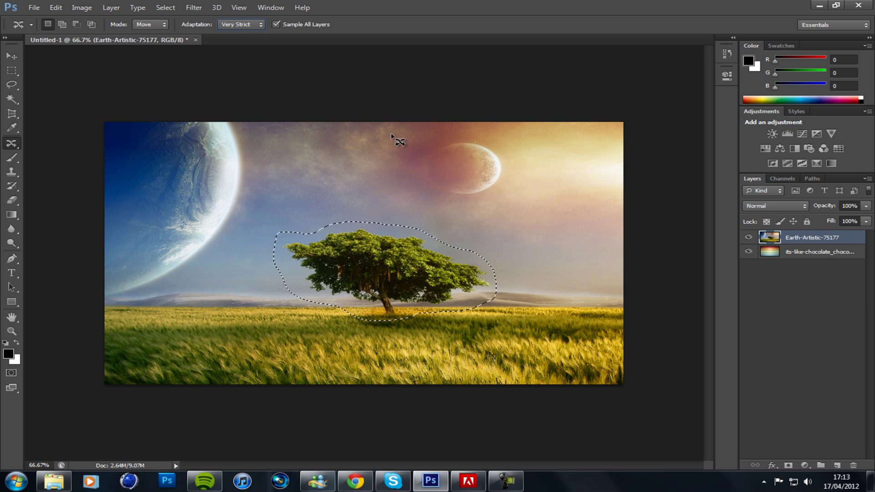
left_click_drag(367, 274, 193, 270)
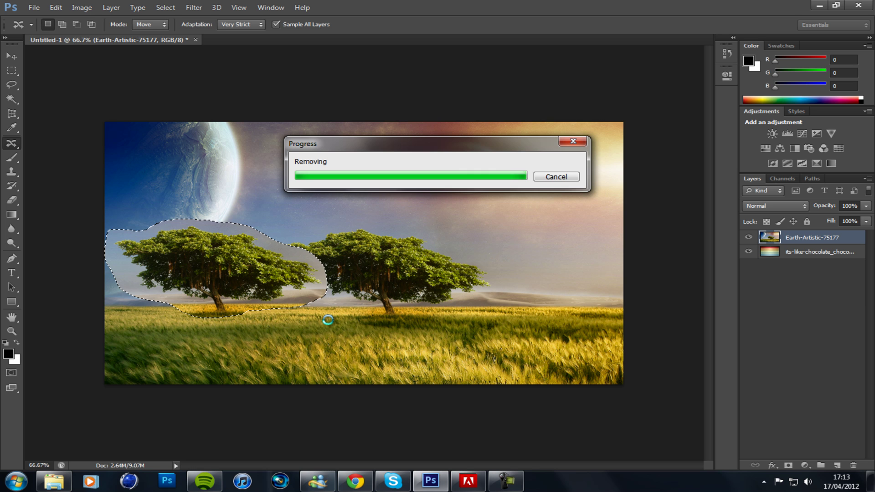
key("ctrl+d")
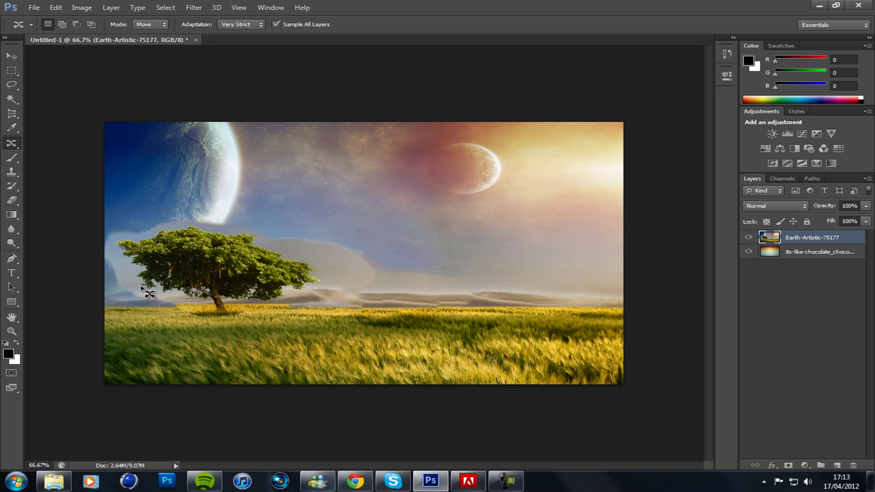
- Zoom to 100% on the left side and try the Healing Brush, dismissing its error
key("ctrl+plus")
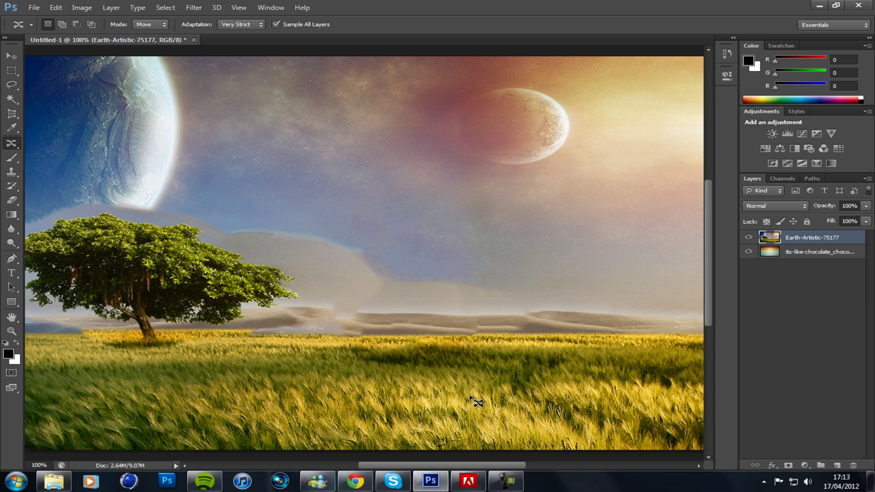
left_click_drag(491, 463, 464, 463)
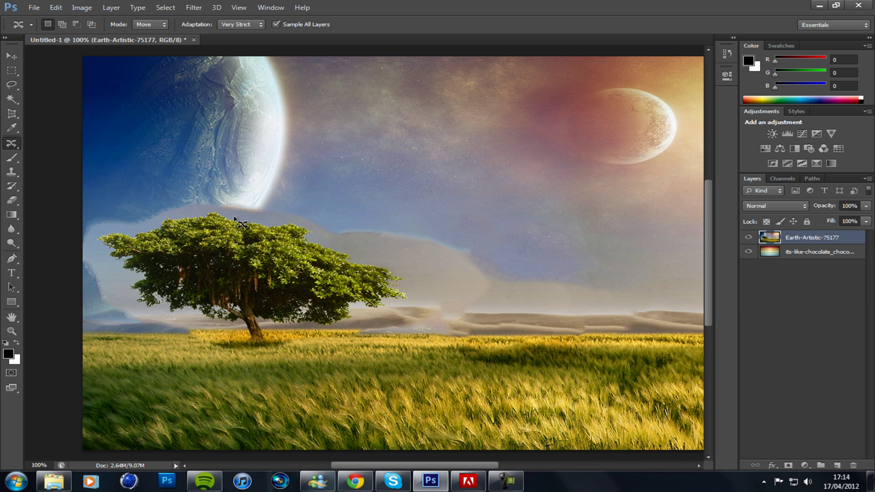
right_click(10, 145)
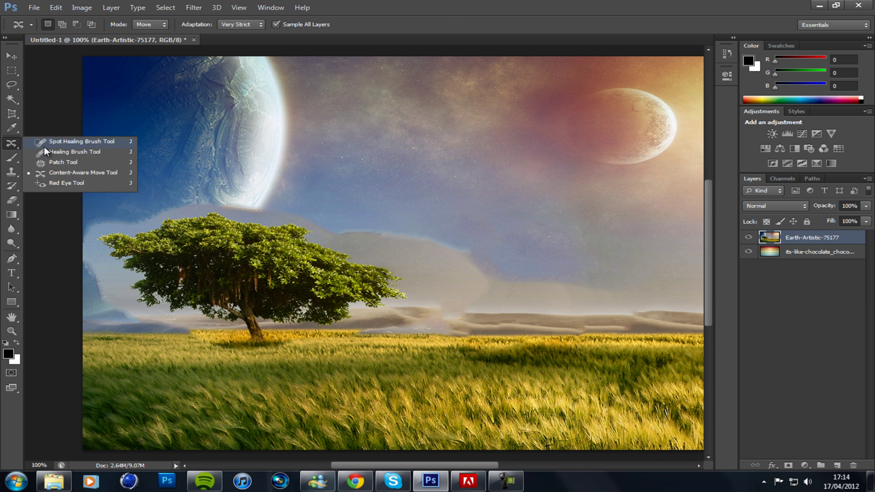
left_click(59, 151)
left_click(104, 273)
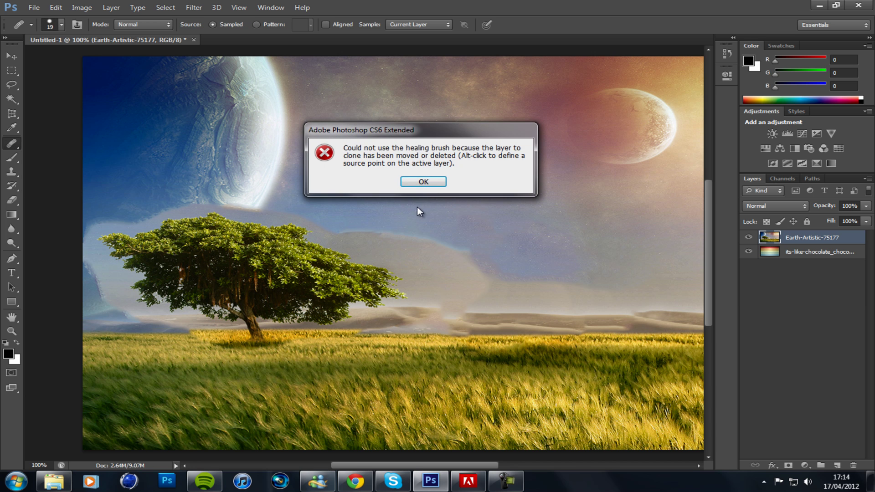
left_click(421, 181)
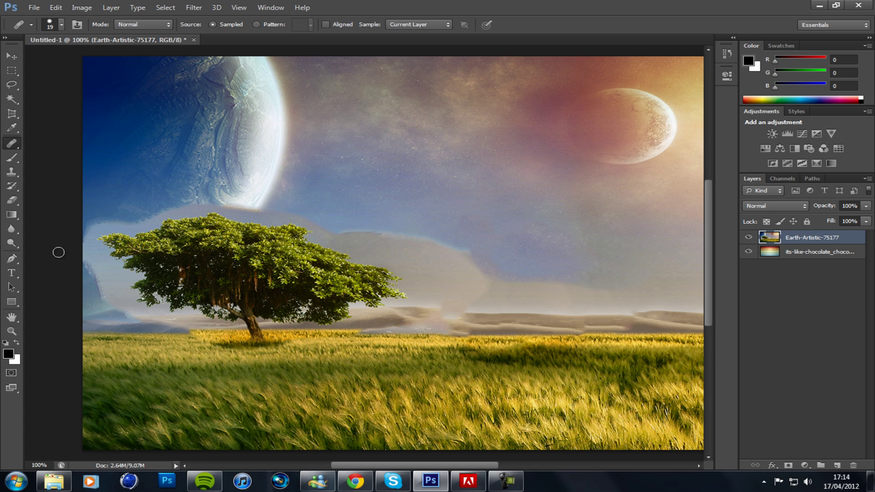
left_click(6, 147)
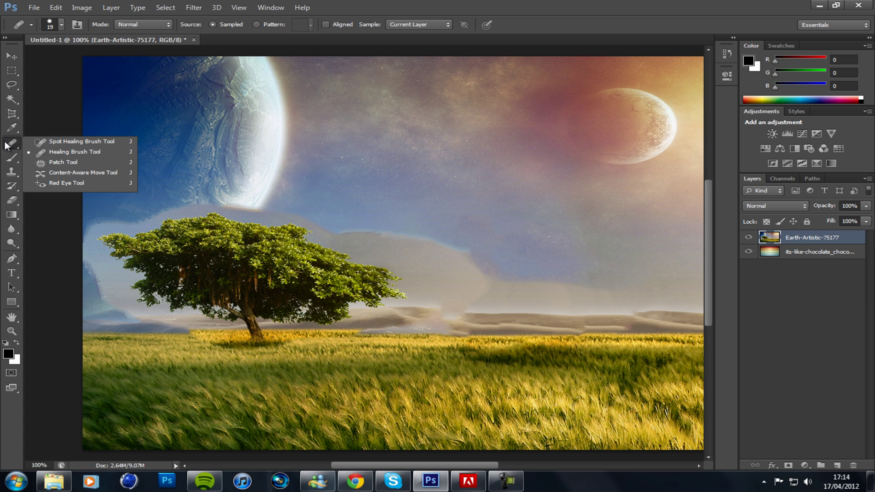
- Paint Spot Healing strokes over the halo beside, above and beneath the moved tree
left_click(84, 144)
mouse_move(142, 312)
left_mouse_down()
mouse_move(209, 332)
mouse_move(128, 308)
mouse_move(190, 329)
left_mouse_up()
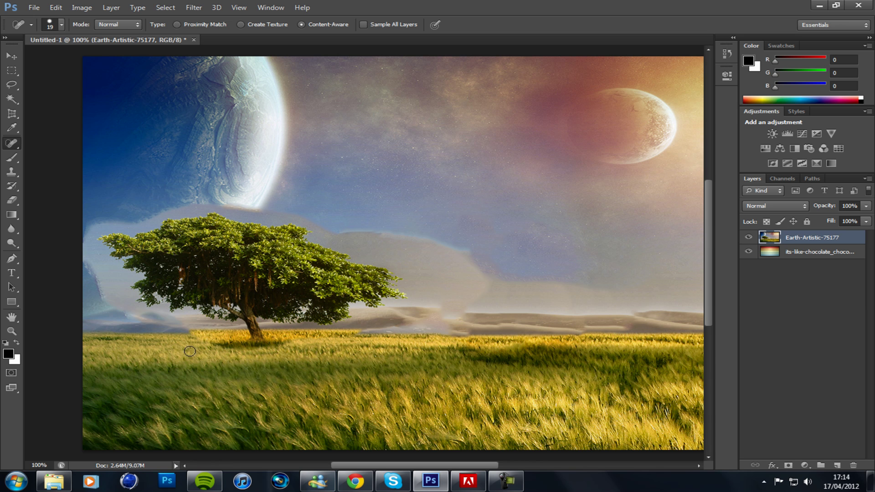
mouse_move(108, 275)
left_mouse_down()
mouse_move(129, 312)
mouse_move(98, 267)
mouse_move(92, 288)
mouse_move(91, 240)
mouse_move(105, 223)
mouse_move(136, 228)
mouse_move(177, 209)
mouse_move(233, 204)
mouse_move(299, 215)
mouse_move(343, 240)
left_mouse_up()
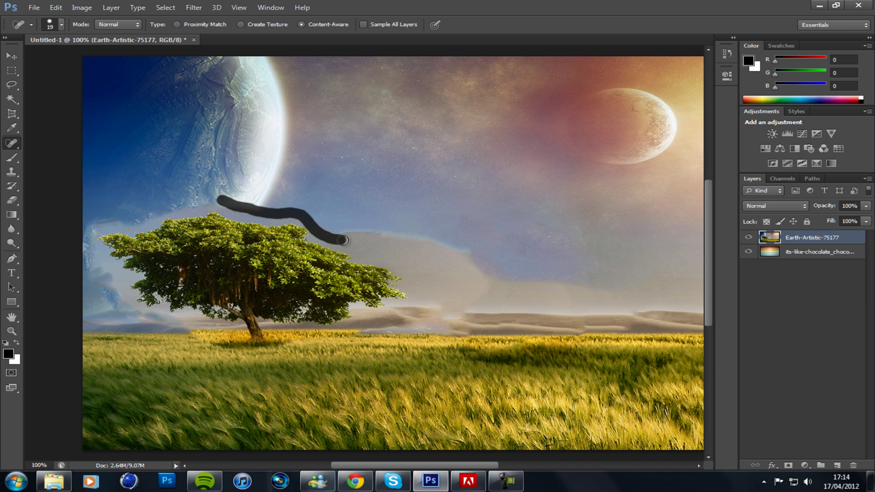
mouse_move(267, 216)
left_mouse_down()
mouse_move(227, 202)
mouse_move(154, 216)
mouse_move(135, 230)
mouse_move(108, 225)
mouse_move(88, 246)
mouse_move(135, 301)
left_mouse_up()
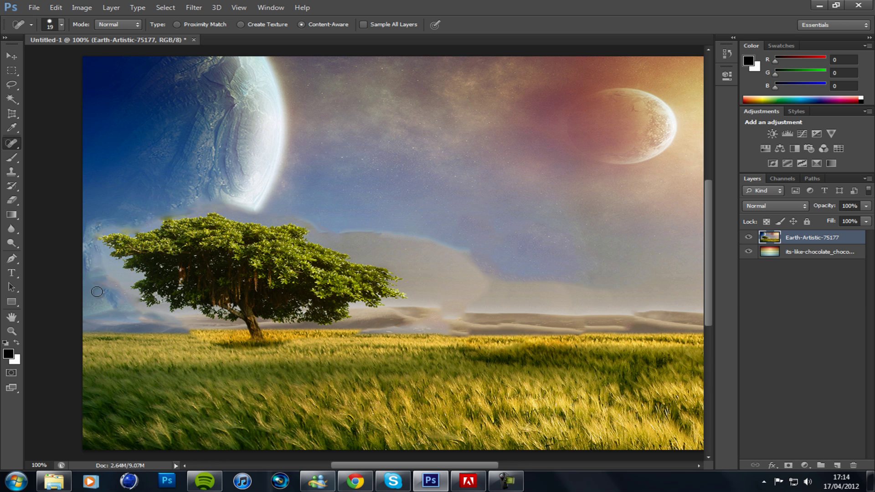
mouse_move(99, 255)
left_mouse_down()
mouse_move(112, 274)
mouse_move(134, 277)
mouse_move(113, 285)
mouse_move(144, 313)
mouse_move(173, 317)
mouse_move(220, 342)
mouse_move(204, 330)
mouse_move(169, 331)
mouse_move(199, 319)
mouse_move(244, 335)
left_mouse_up()
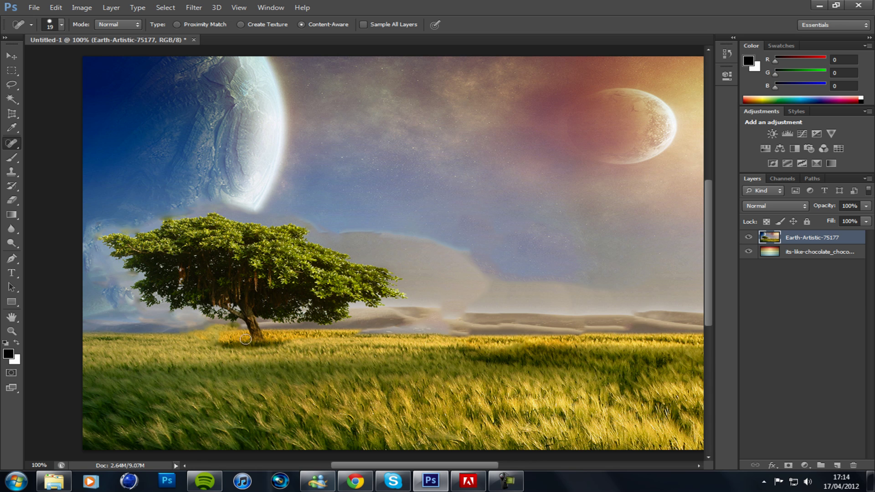
mouse_move(362, 332)
left_mouse_down()
mouse_move(283, 332)
mouse_move(277, 343)
mouse_move(280, 336)
left_mouse_up()
mouse_move(216, 337)
left_mouse_down()
mouse_move(243, 332)
mouse_move(236, 343)
mouse_move(219, 327)
mouse_move(272, 325)
mouse_move(297, 348)
left_mouse_up()
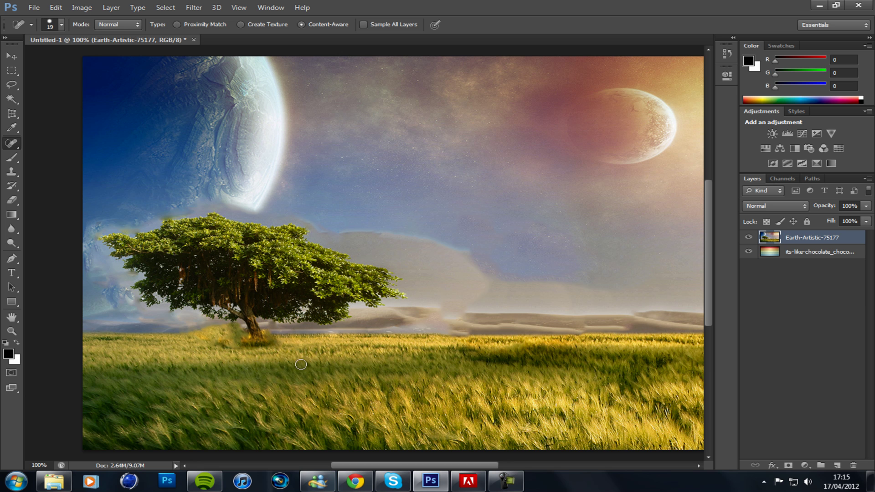
- At 200% zoom, heal the grass under the trunk, then the horizon left of the tree
key("ctrl+minus")
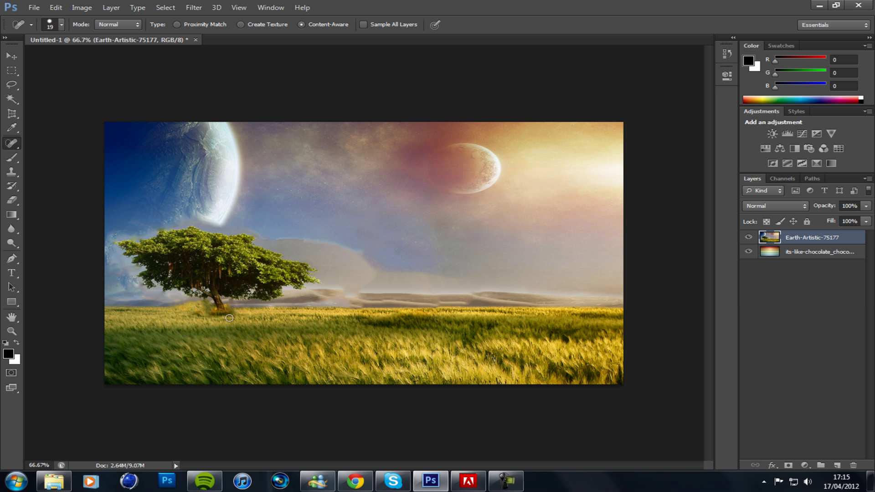
key("ctrl+plus")
key("ctrl+plus")
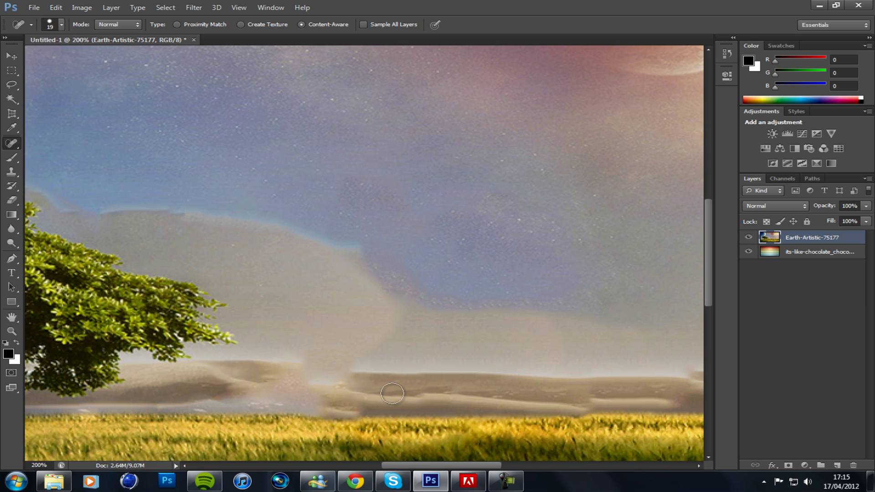
left_click_drag(442, 467, 361, 464)
scroll(319, 410, "down", 1)
left_click_drag(294, 367, 214, 385)
left_click_drag(271, 375, 166, 378)
left_click_drag(274, 379, 125, 383)
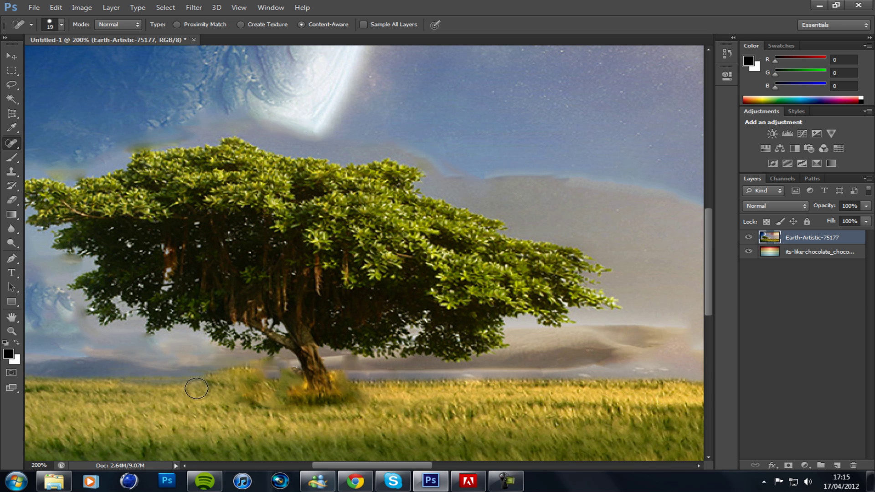
key("ctrl+minus")
key("ctrl+minus")
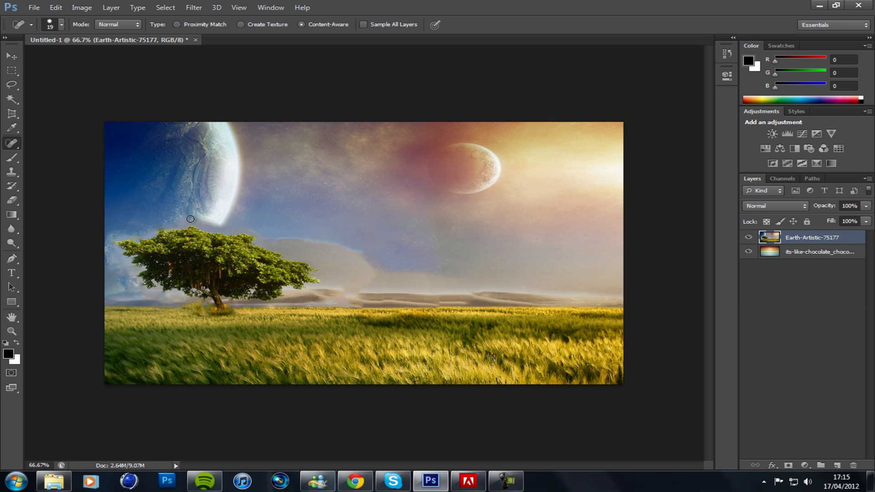
left_click_drag(145, 295, 185, 299)
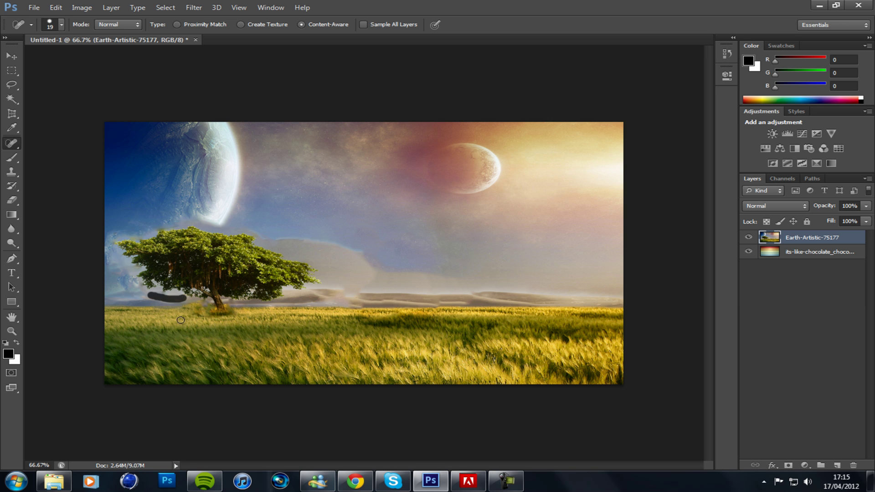
right_click(793, 235)
left_click(661, 58)
left_click(740, 183)
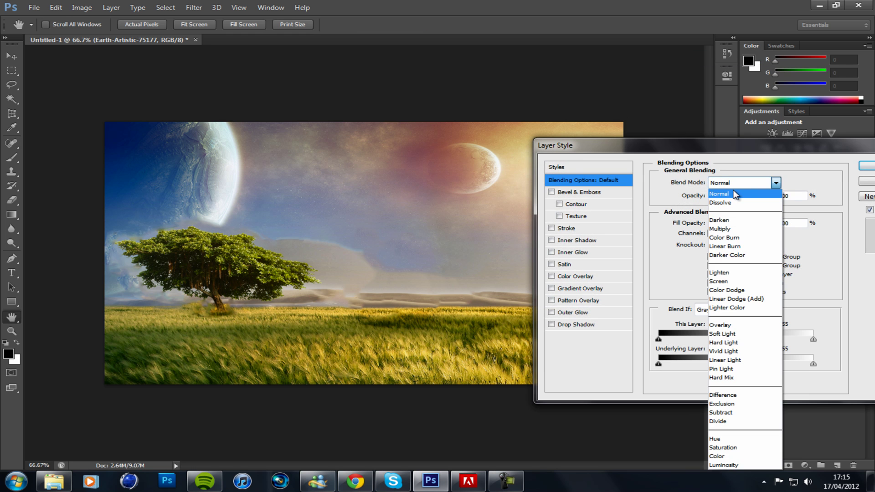
left_click(727, 282)
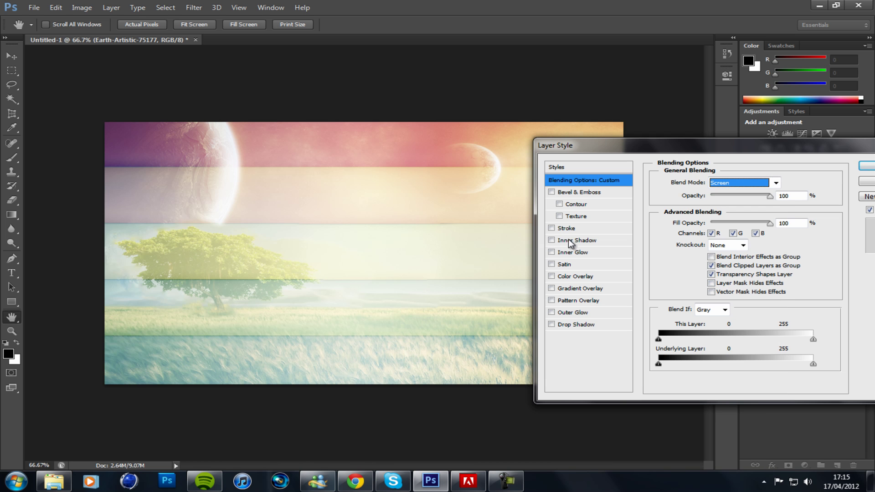
left_click(869, 181)
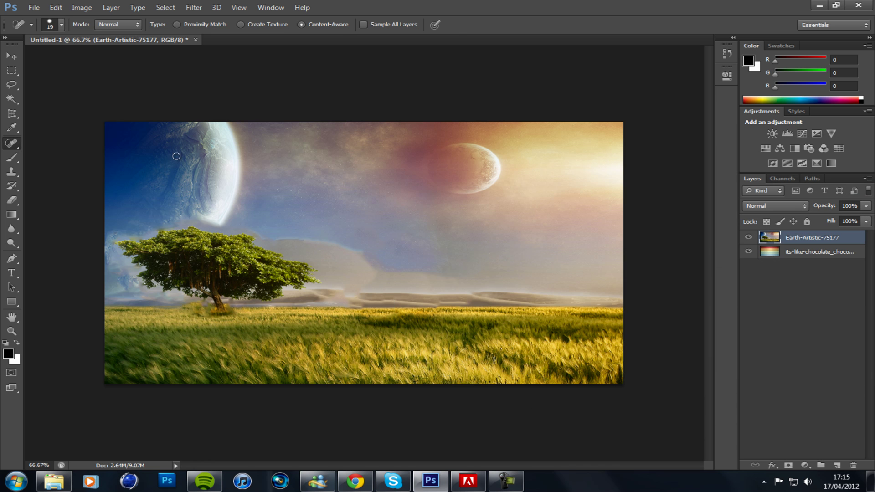